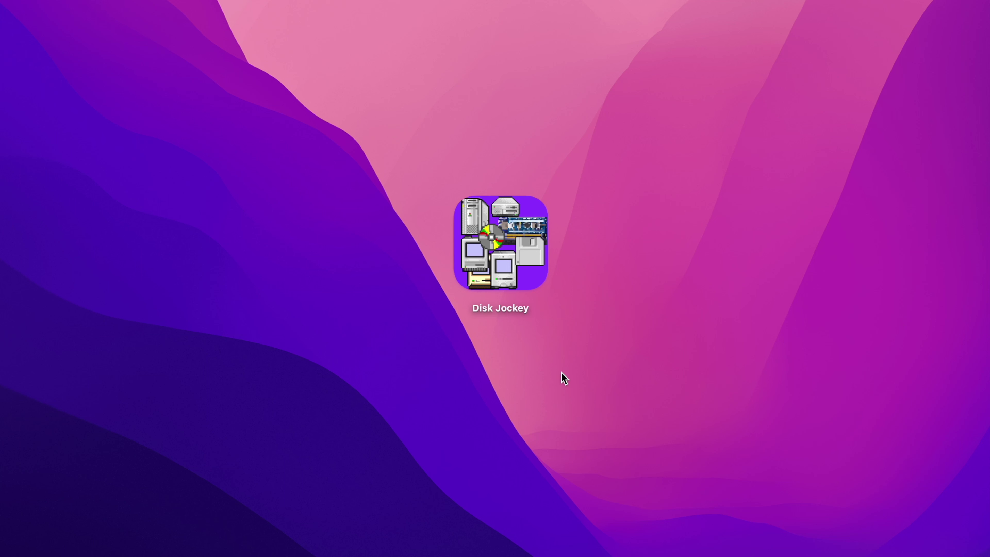
Step: Open Disk Jockey and base the new disk image on the classic Performa 475 configuration from the Performa 68k family
double_click(515, 257)
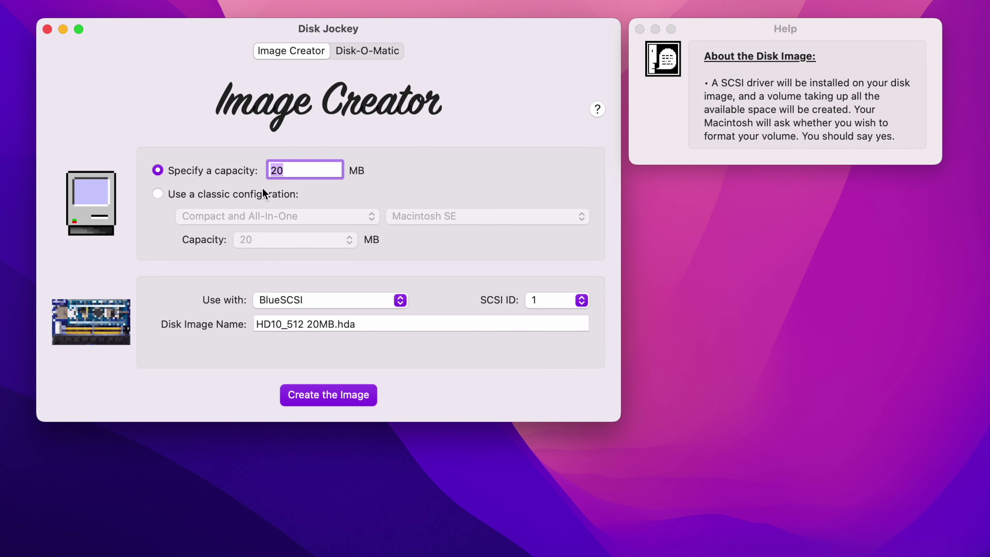
click(256, 198)
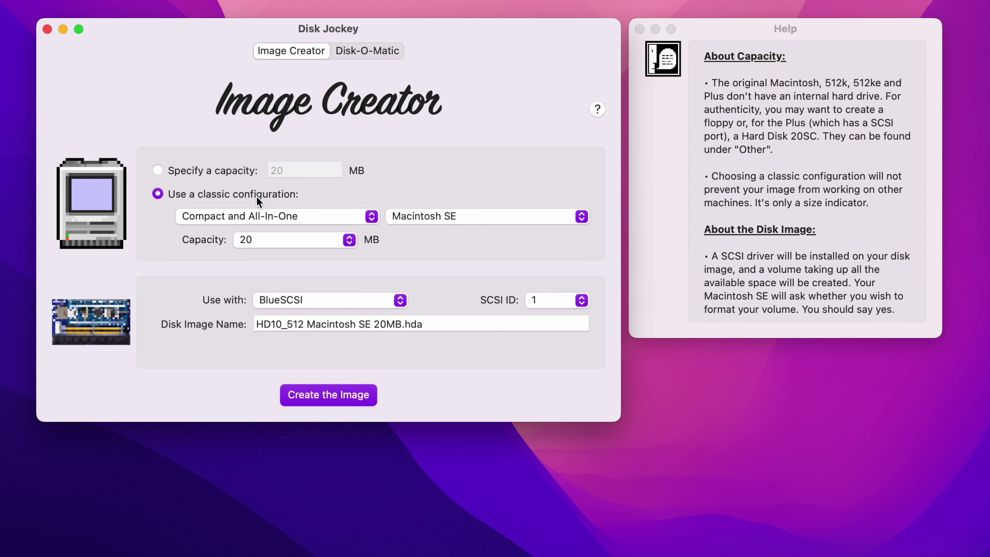
click(275, 216)
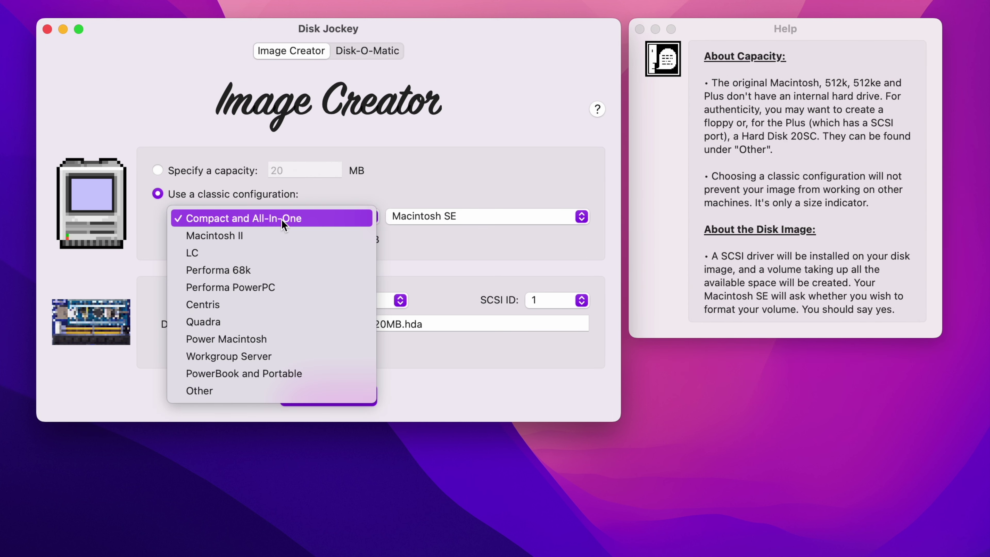
click(276, 270)
click(439, 218)
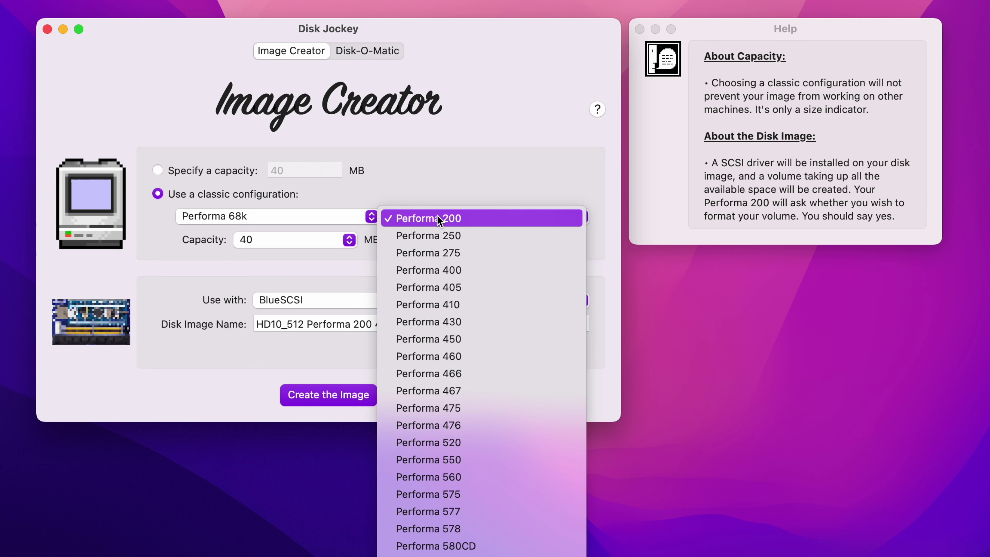
click(441, 408)
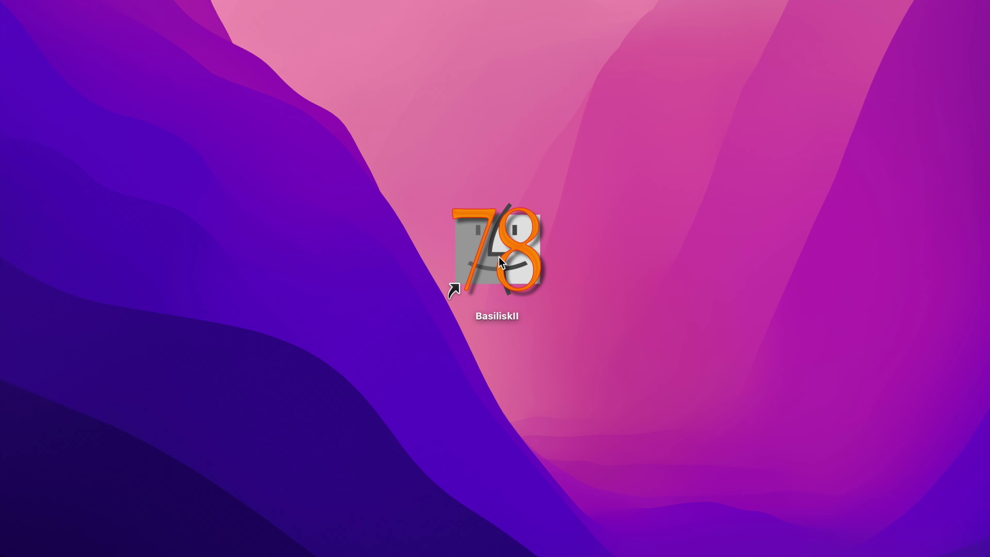
Step: Start the Basilisk II emulator and launch SimCity 2000 from its collection folder in Applications on Macintosh HD
double_click(501, 262)
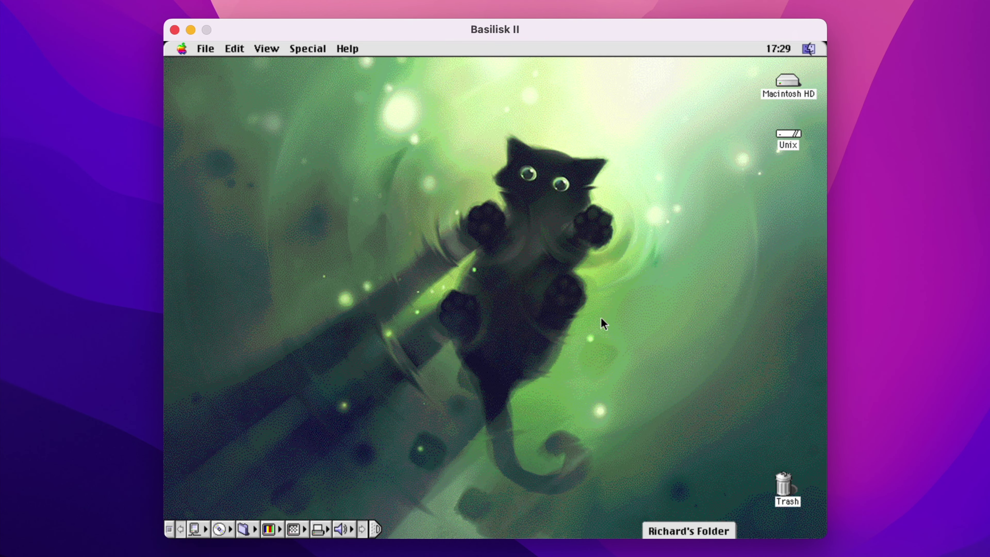
double_click(793, 86)
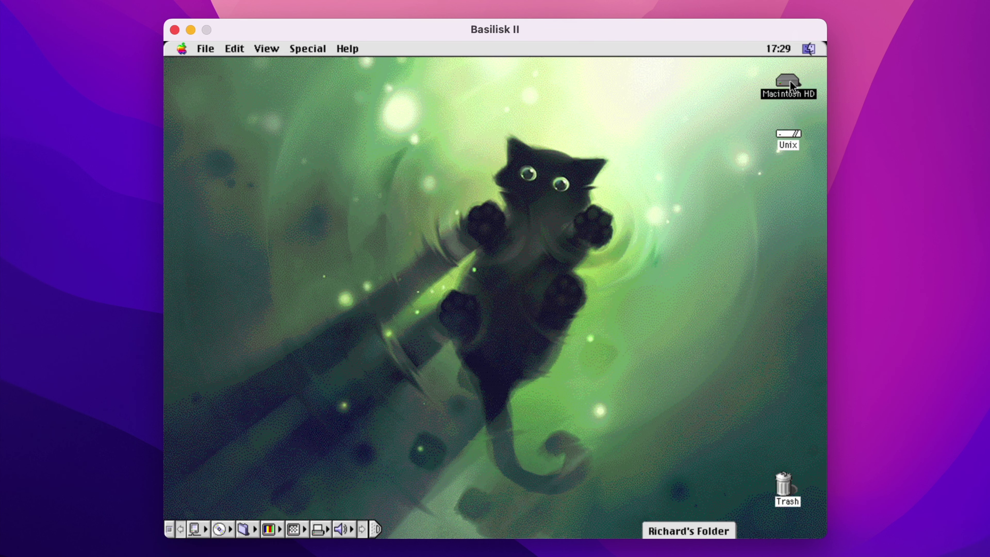
double_click(314, 146)
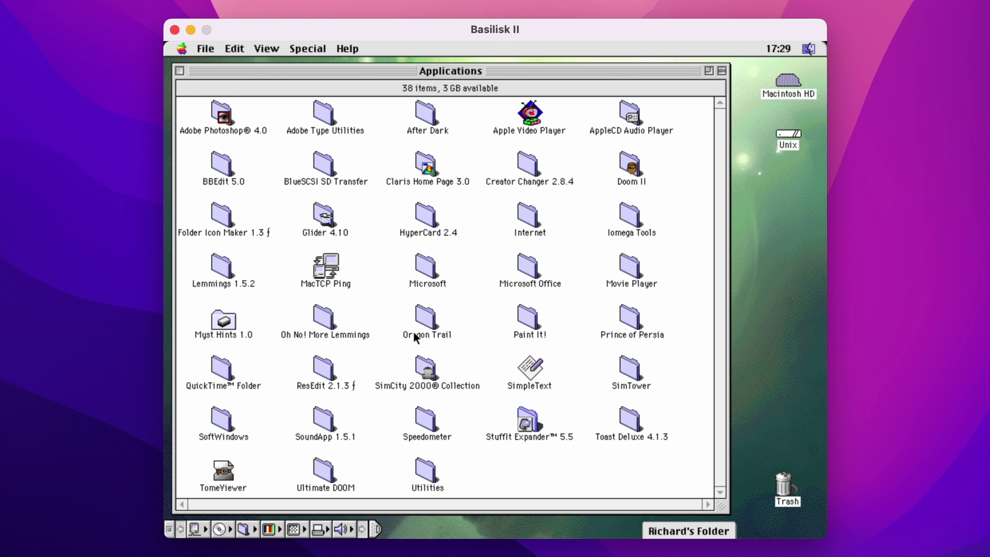
double_click(426, 371)
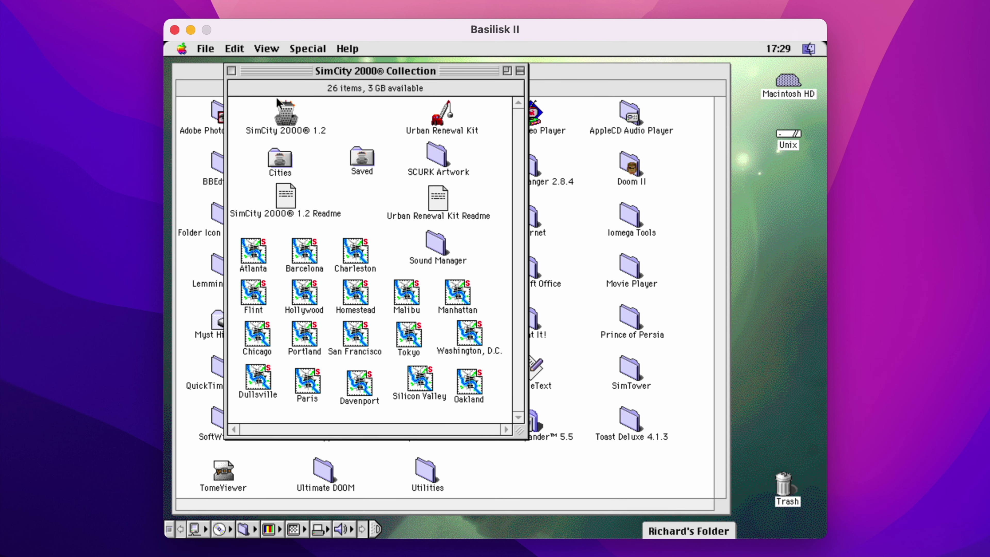
double_click(278, 102)
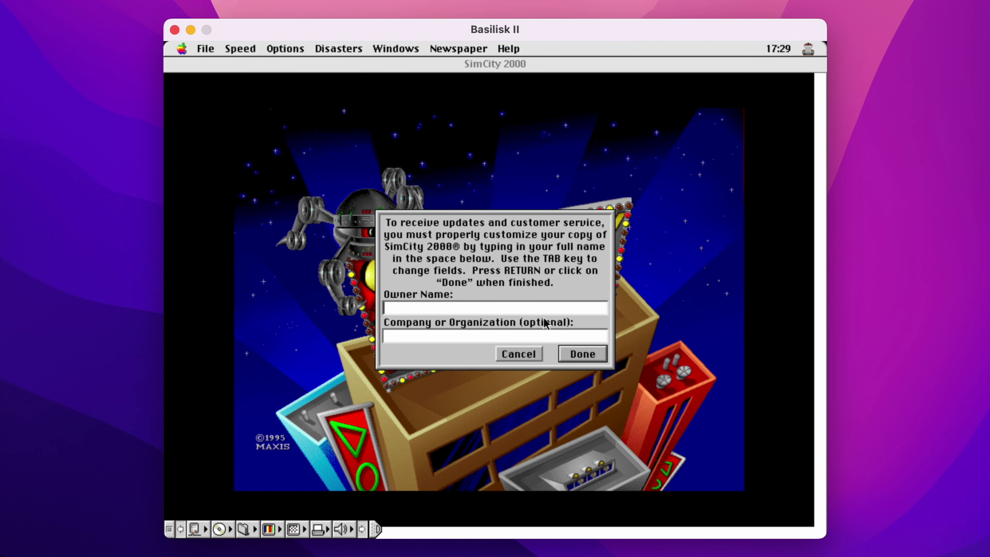
Step: Register SimCity 2000 with the owner's name and start a new Easy city in 1900, dismissing the opening newspaper
text(Rich)
key(Return)
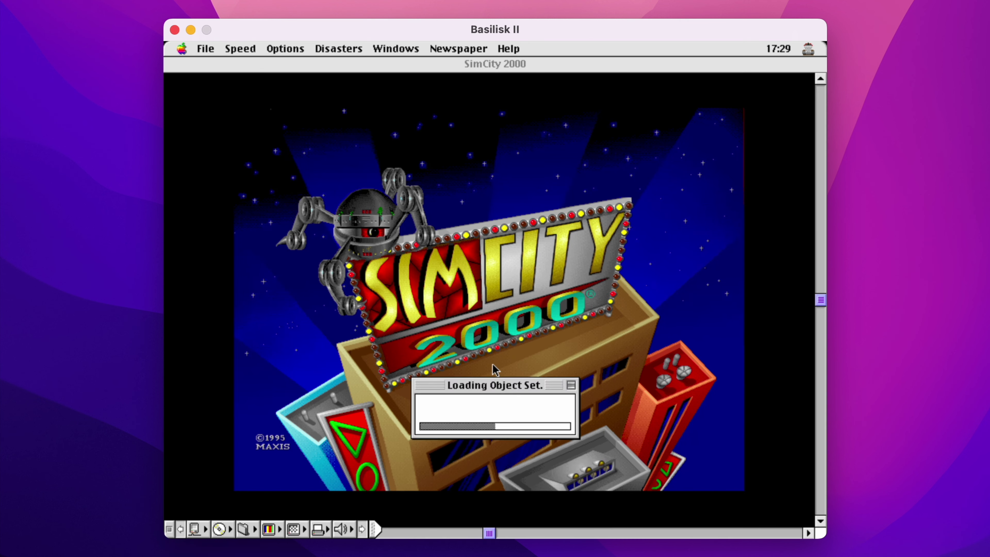
click(620, 402)
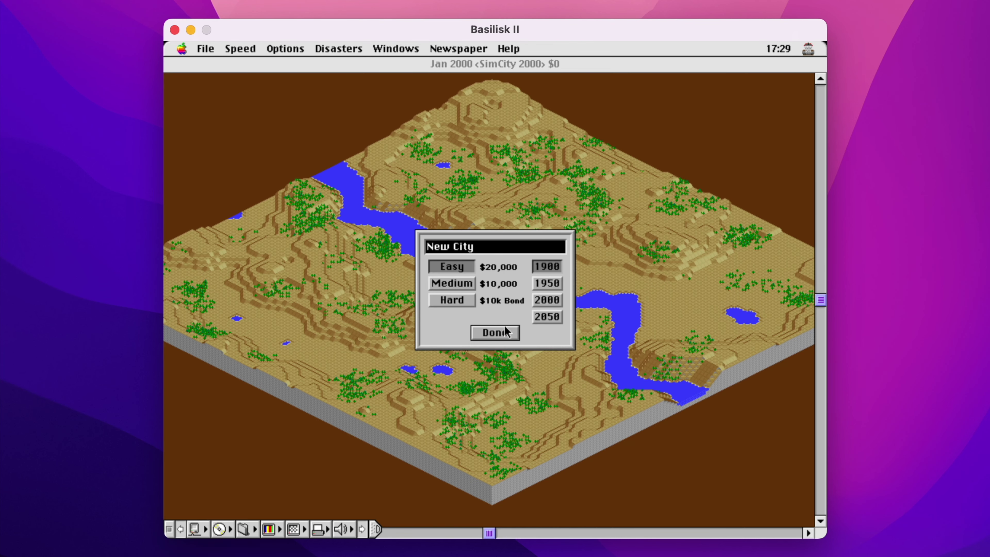
click(494, 333)
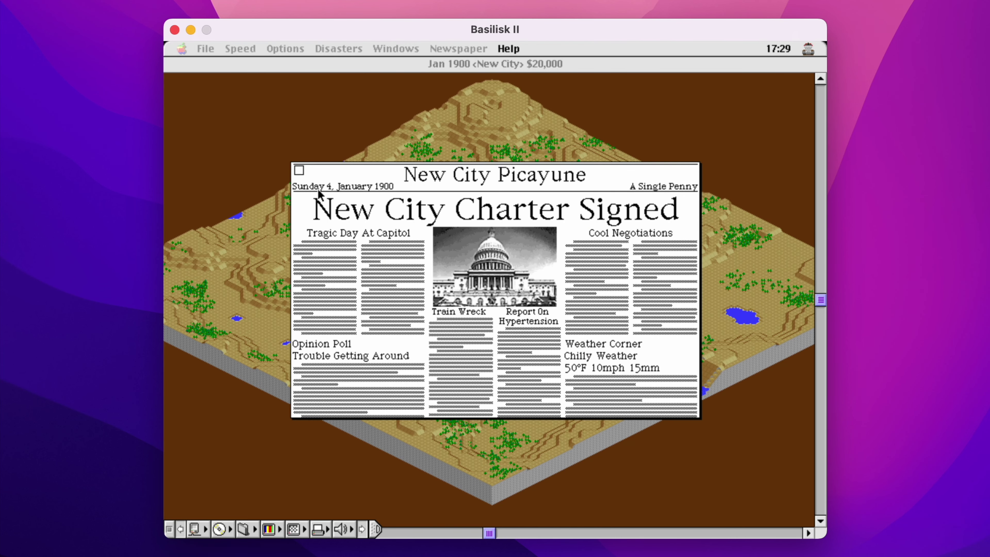
click(299, 171)
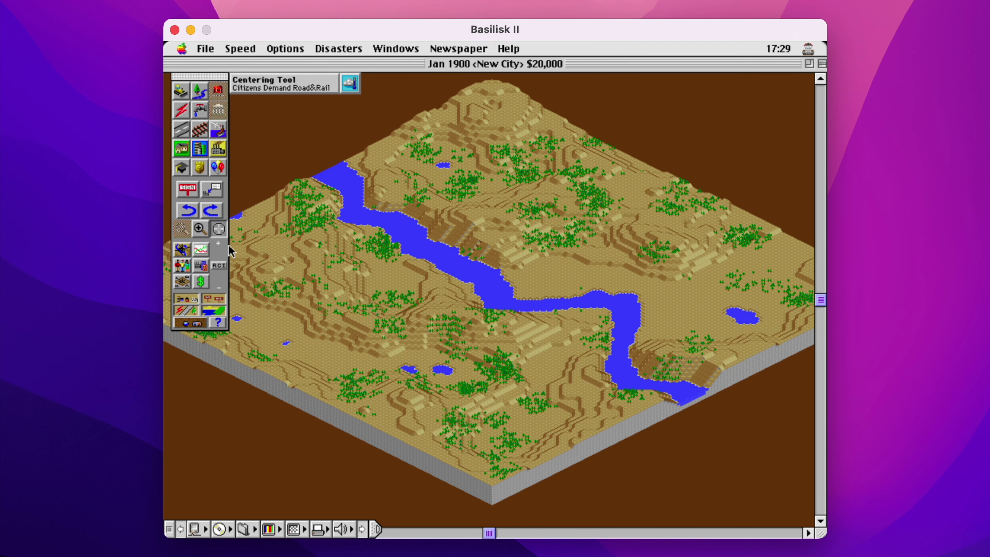
Step: Zoom in on the terrain beside the river and pick the bulldozer tool
click(200, 229)
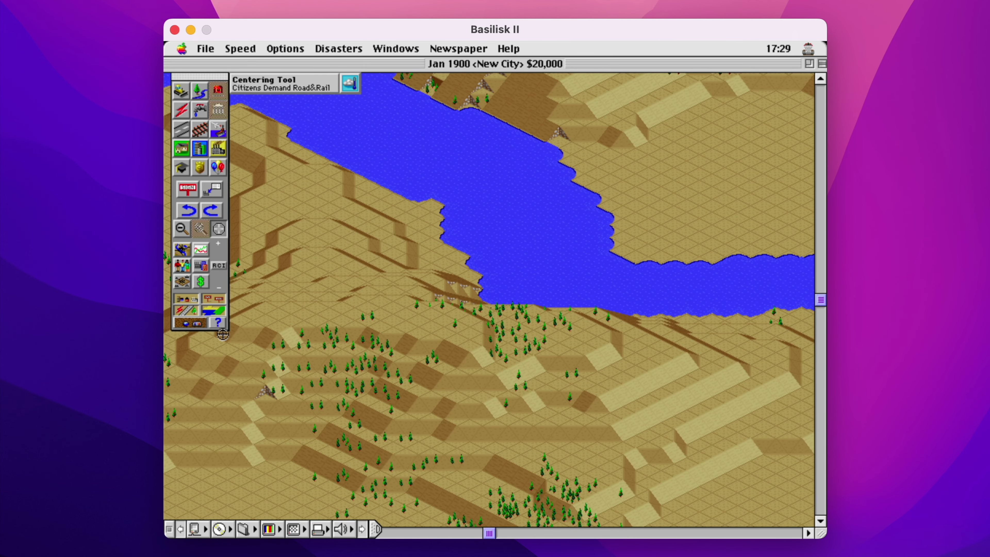
click(380, 531)
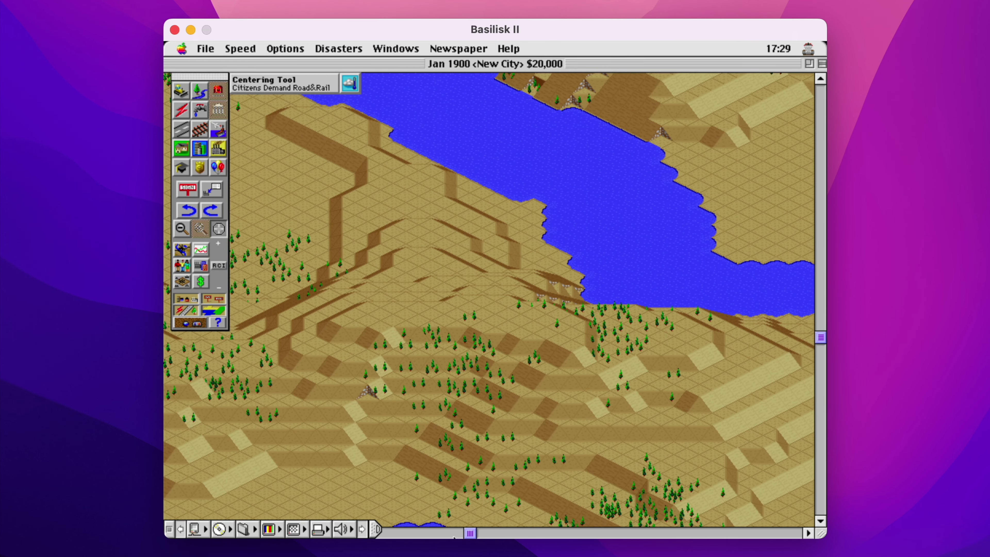
click(181, 91)
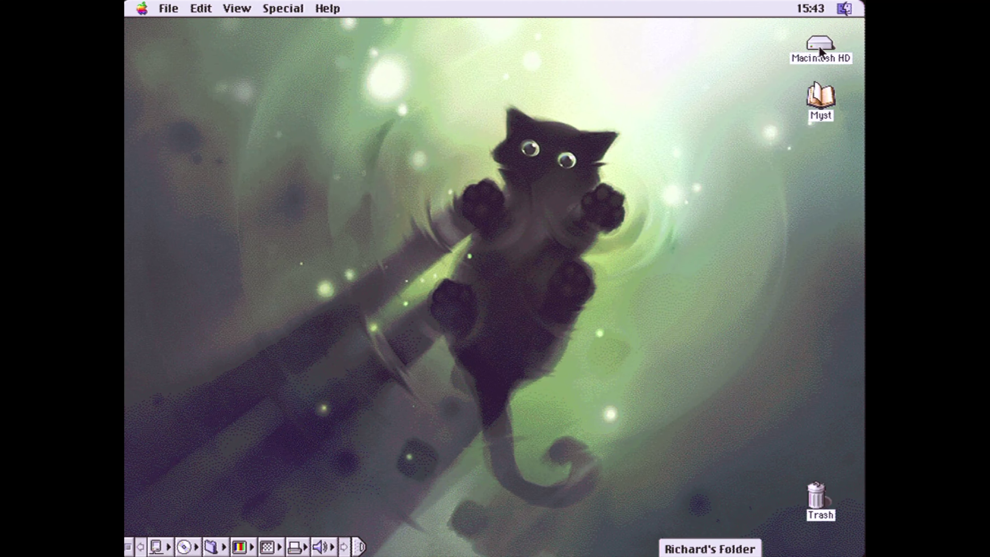
Step: On the BlueSCSI Macintosh, launch Transoft SCSI Director from the Utilities folder inside Applications on Macintosh HD
double_click(820, 45)
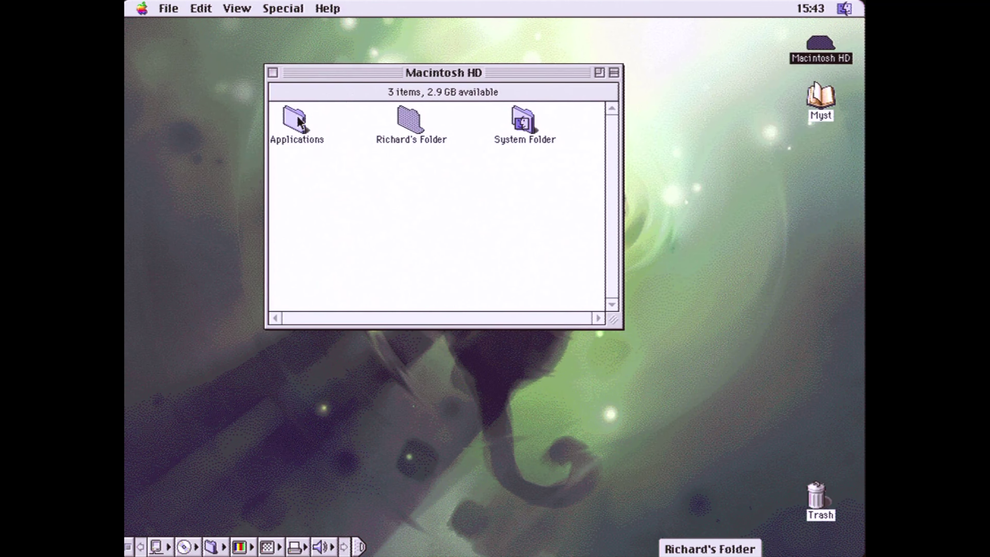
double_click(300, 121)
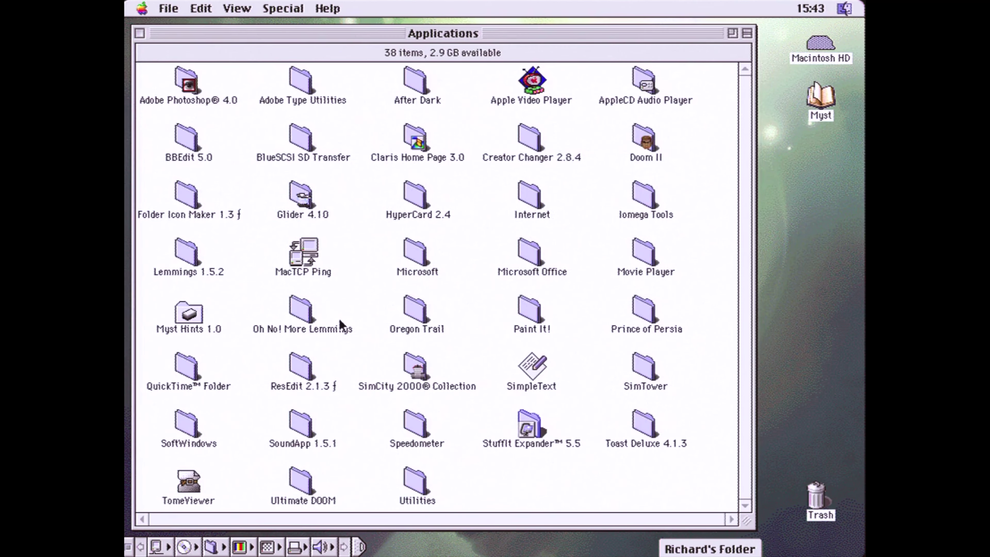
double_click(413, 479)
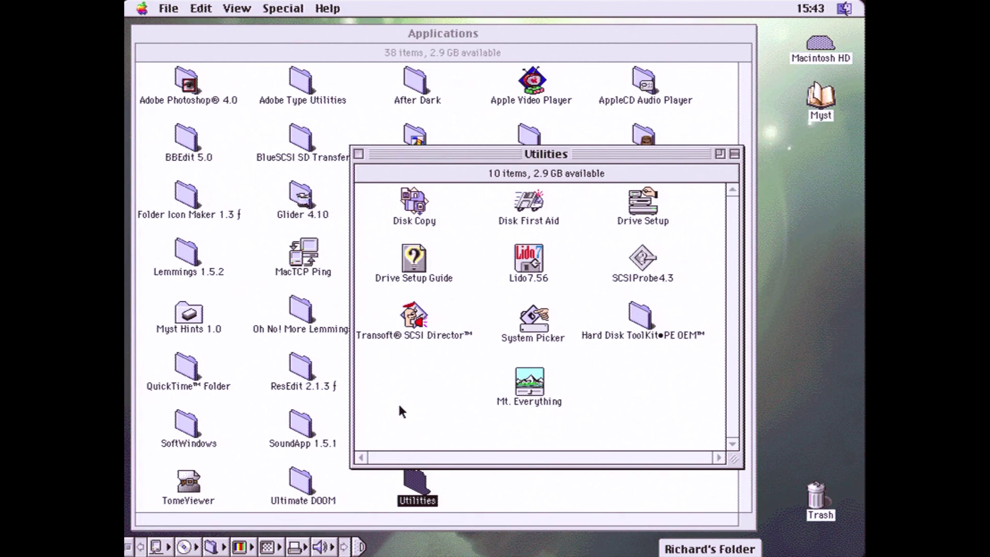
double_click(416, 315)
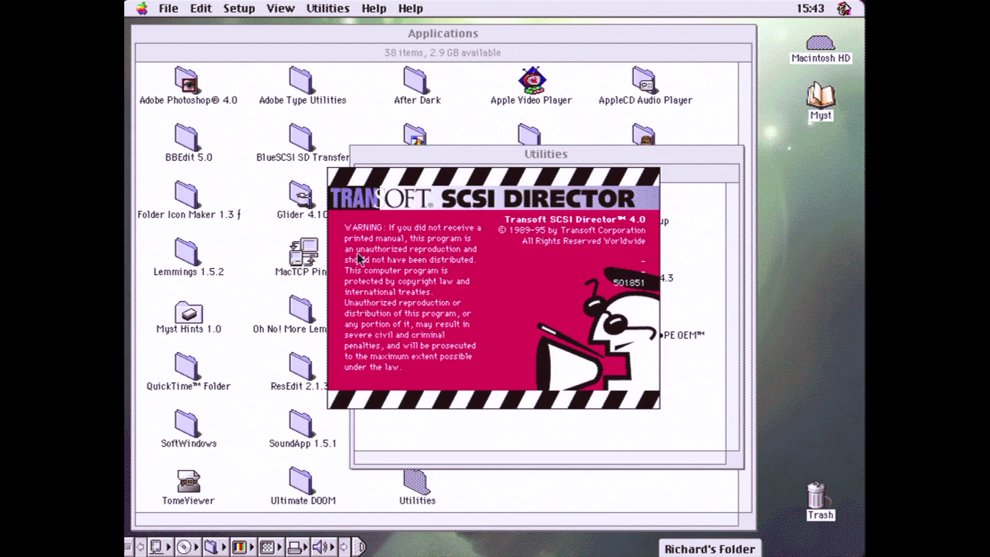
Step: Close the Applications, Macintosh HD and Utilities windows and bring up the SCSI Director device list
click(143, 36)
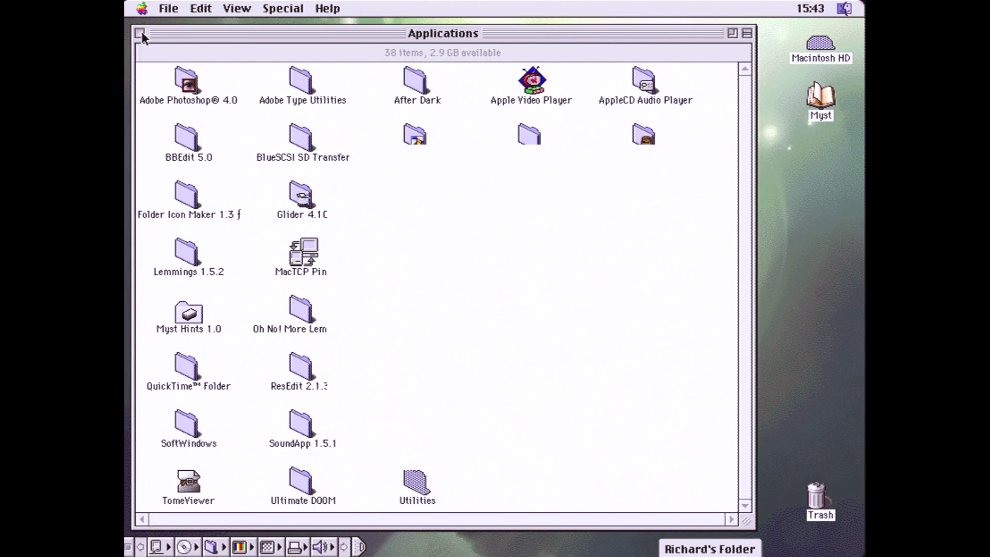
click(140, 33)
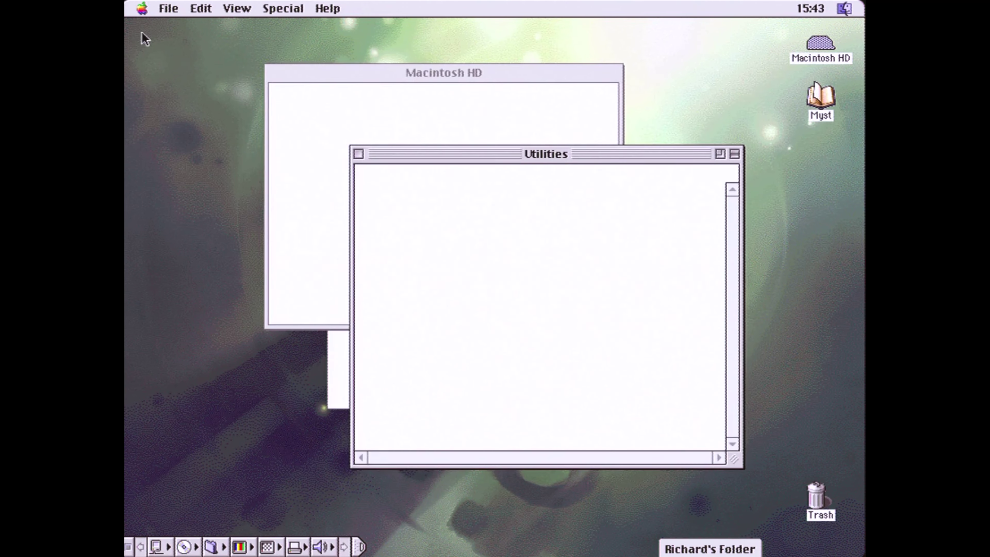
click(273, 72)
click(273, 73)
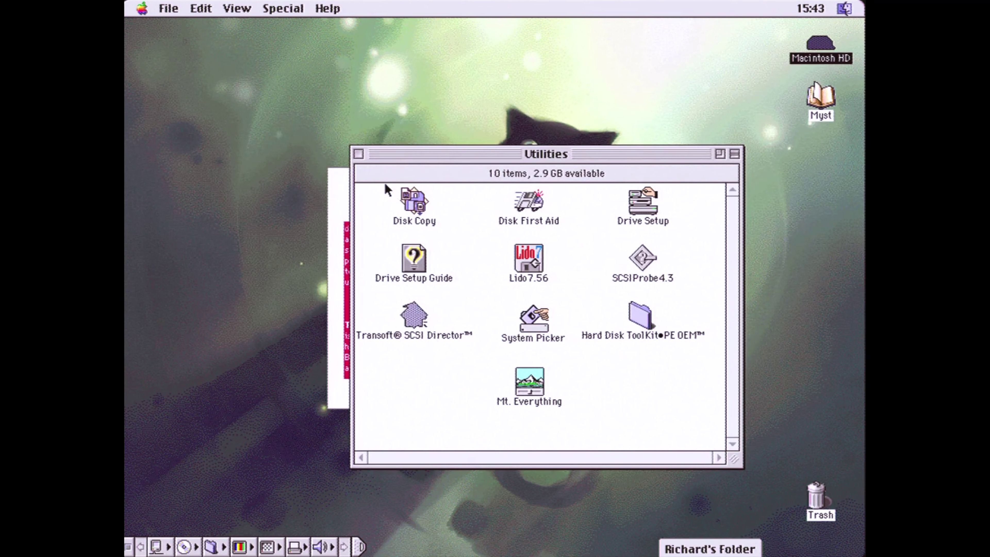
key(super+o)
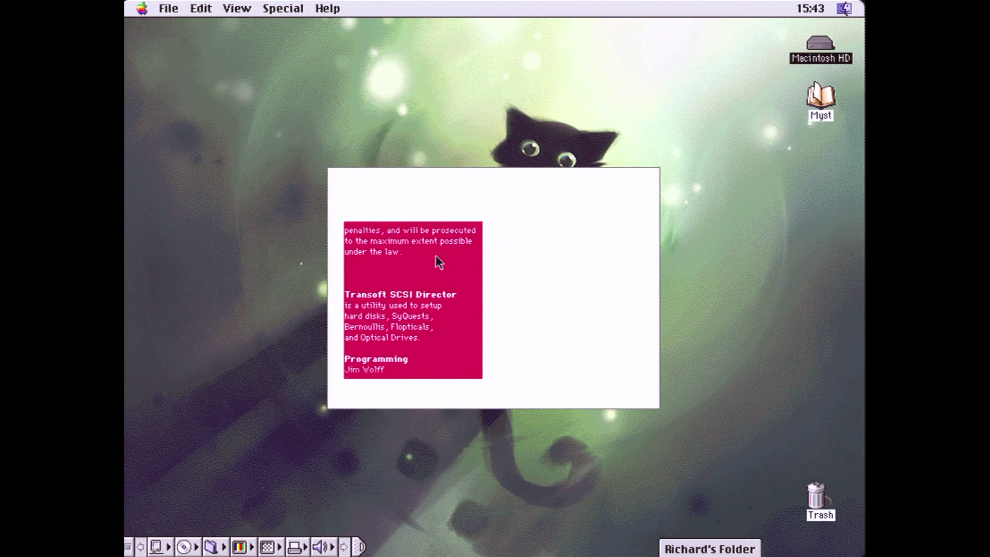
click(453, 305)
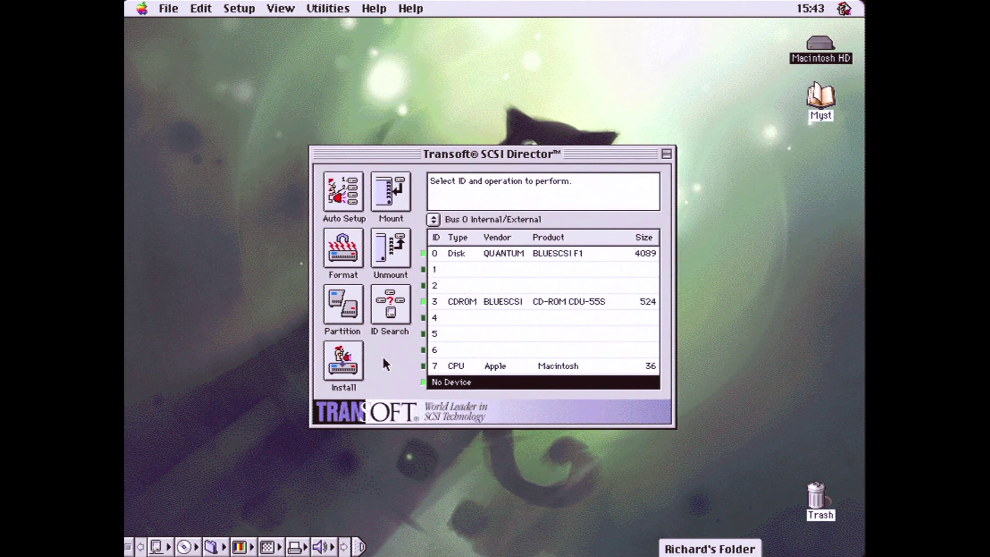
Step: Select the BLUESCSI CD-ROM at ID 3, open the Myst disc and move the SCSI Director window clear of the disc's window
click(506, 303)
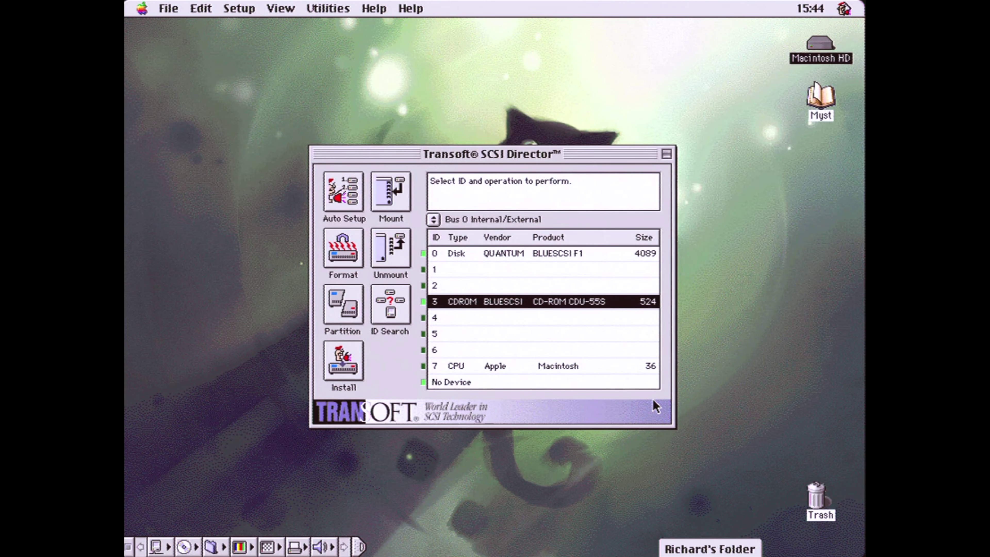
double_click(815, 98)
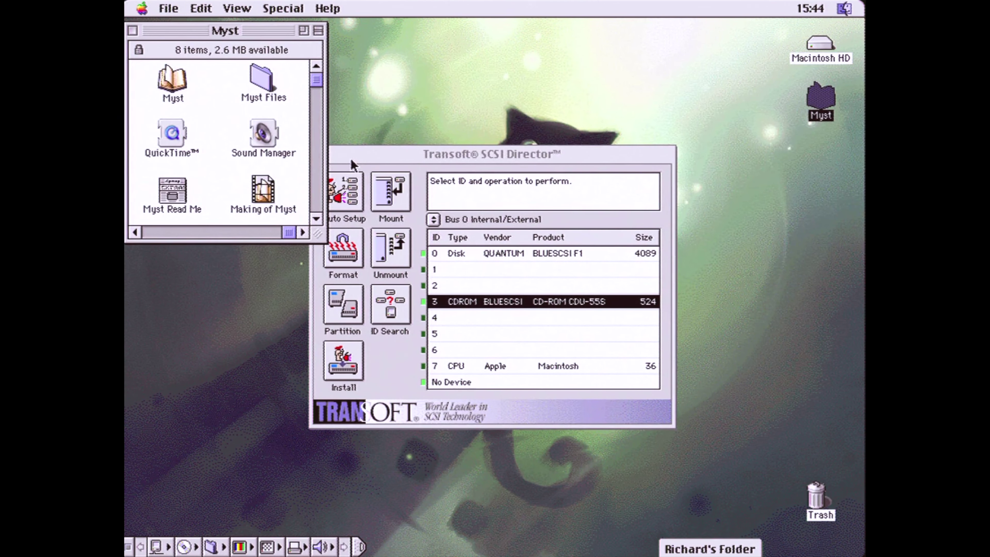
drag(352, 160, 416, 133)
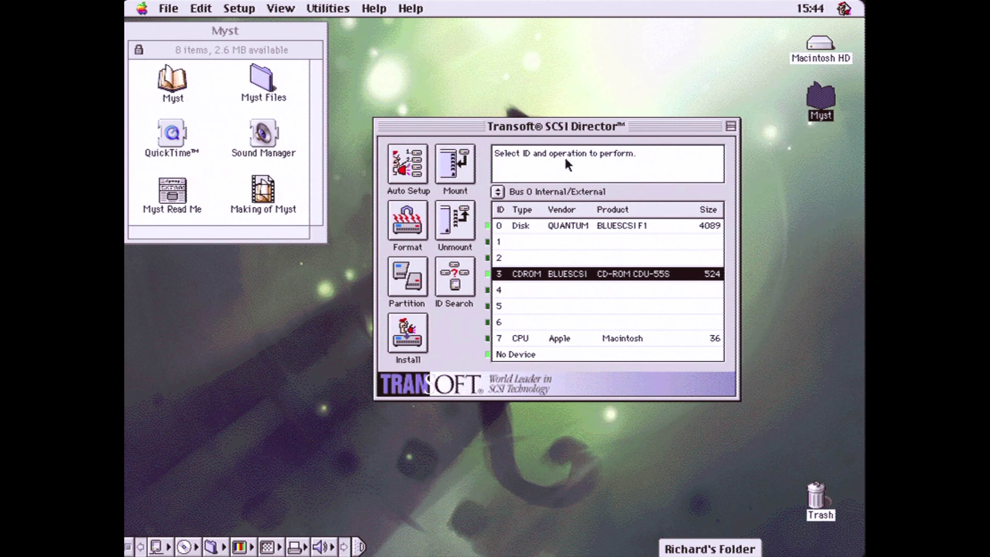
Step: Show the info for the Myst disc to check its kind, capacity and SCSI location
click(814, 104)
key(super+i)
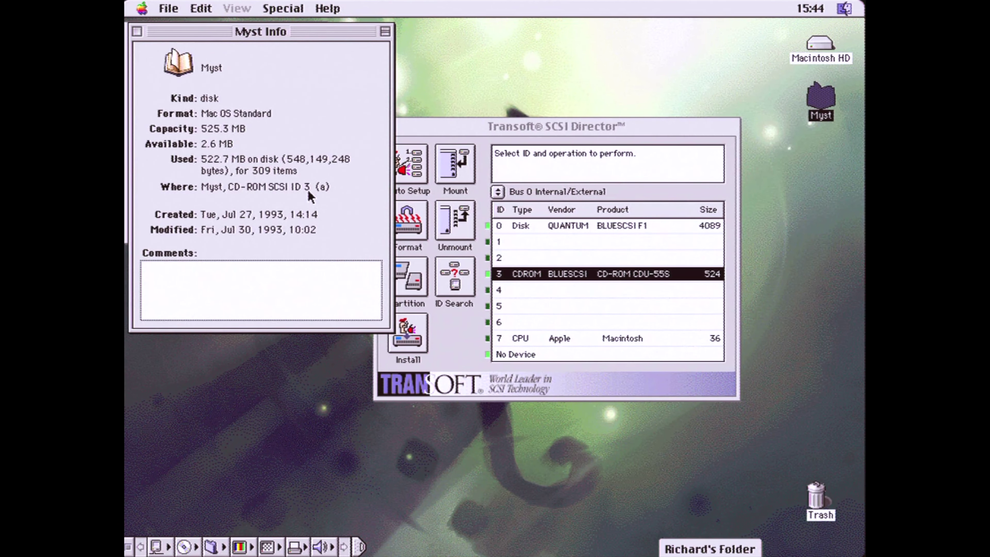
Step: Return to Transoft SCSI Director and quit it
click(436, 130)
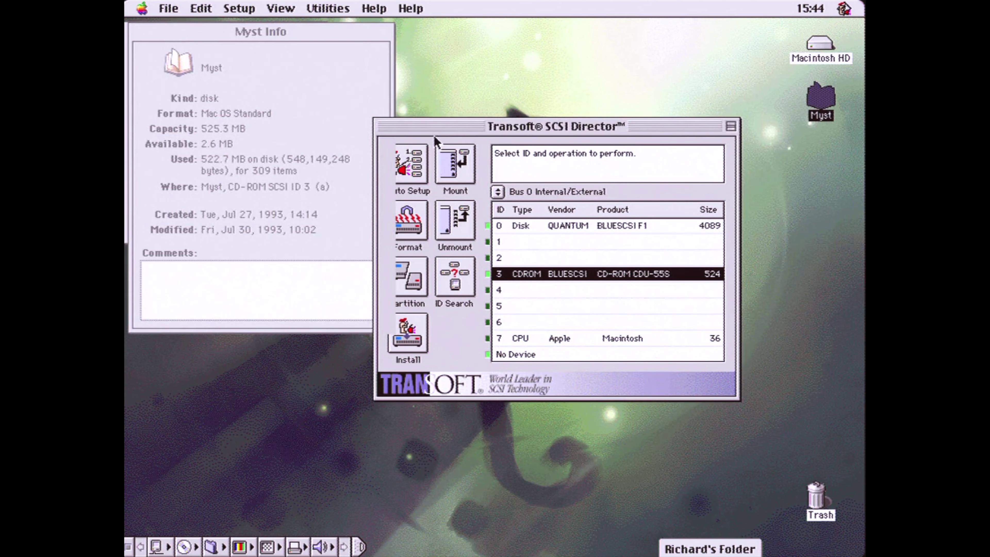
click(169, 8)
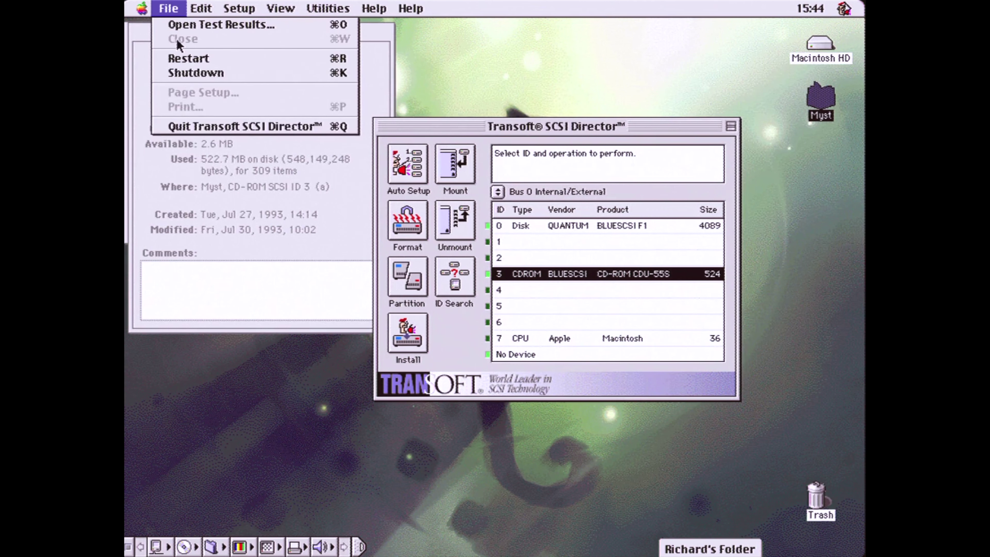
click(195, 126)
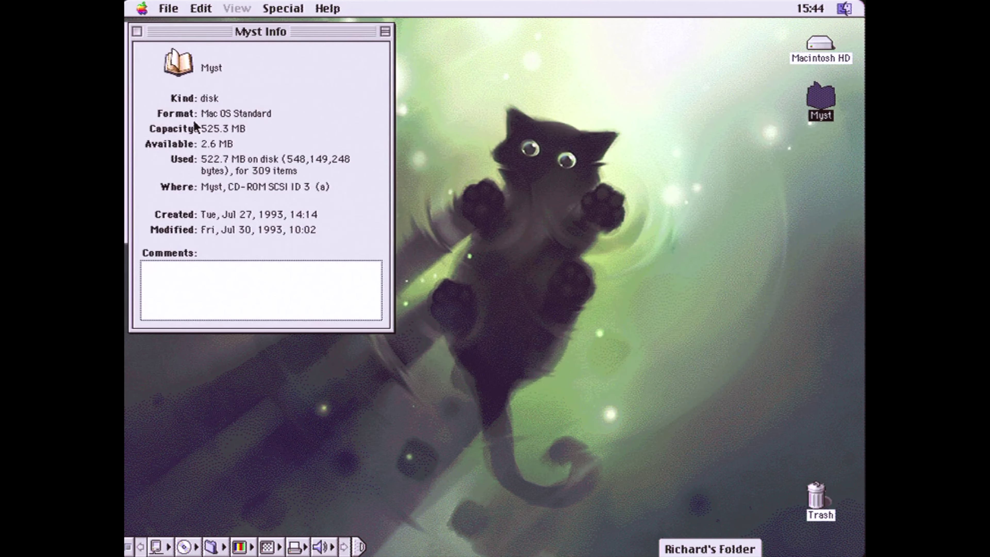
Step: Close the Myst info window and try to start Myst directly from the disc
click(137, 31)
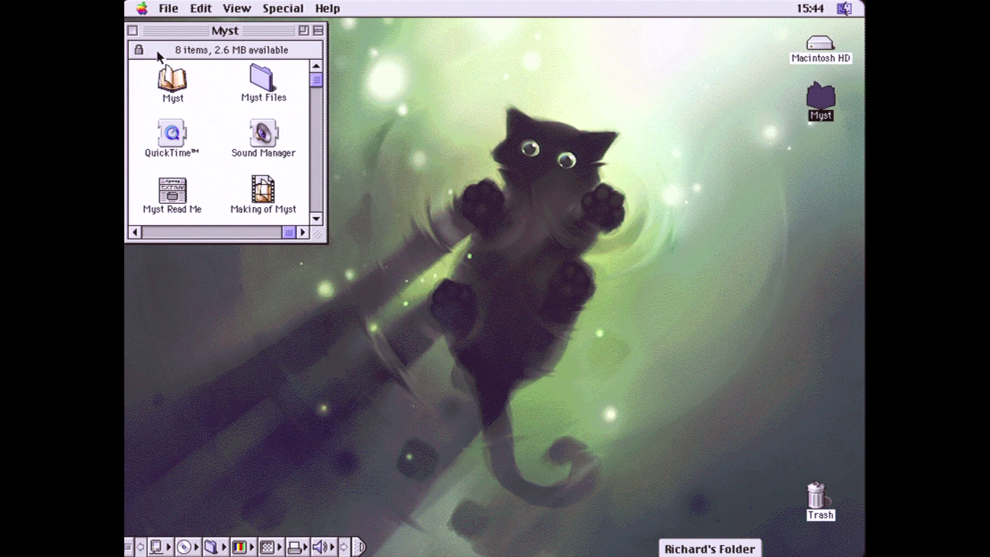
double_click(169, 80)
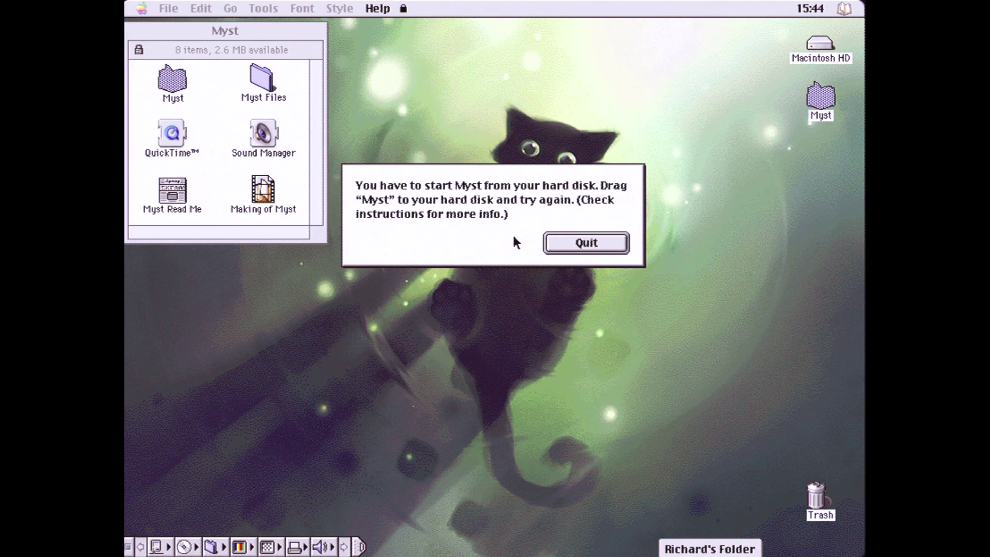
Step: Quit the Myst program at its alert and close the Myst disc's window
click(587, 244)
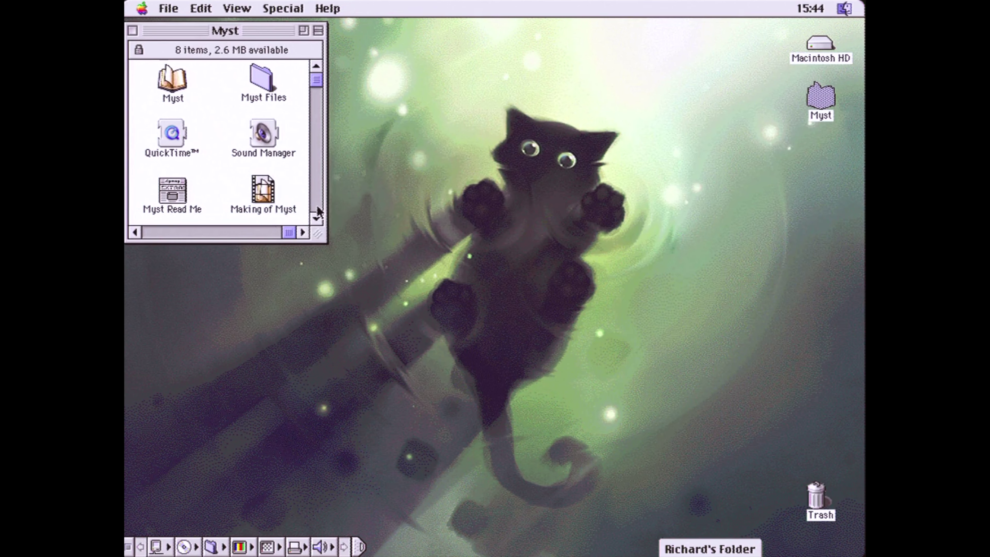
click(263, 193)
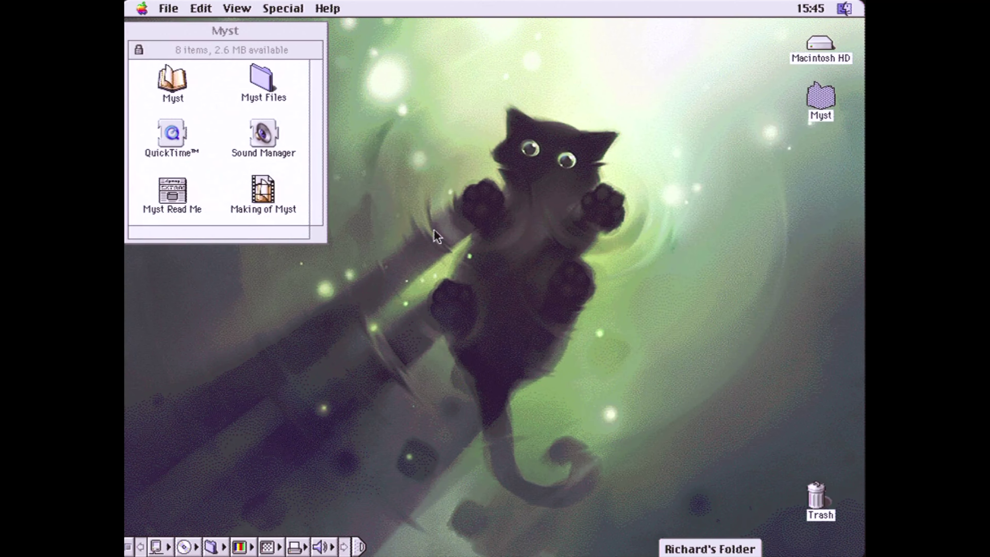
click(133, 31)
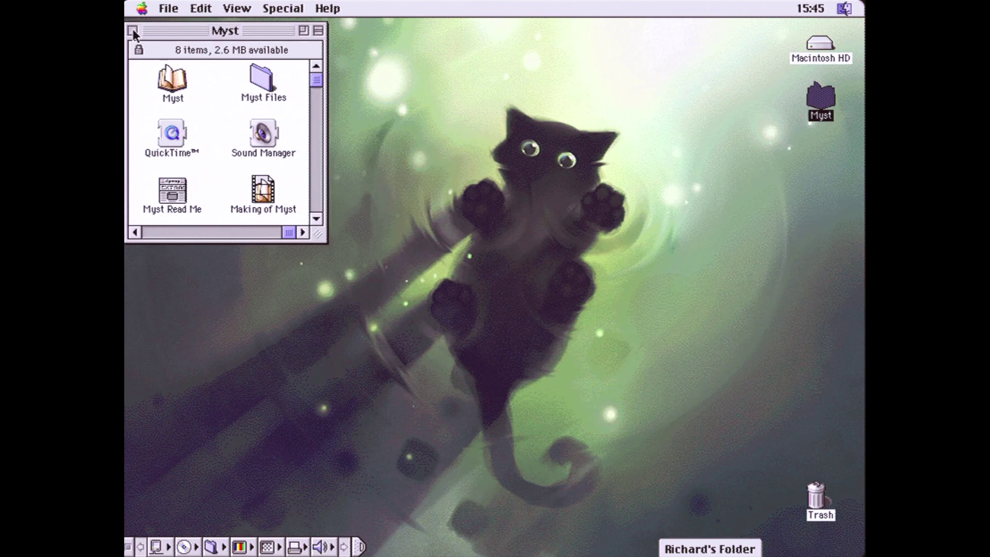
click(133, 31)
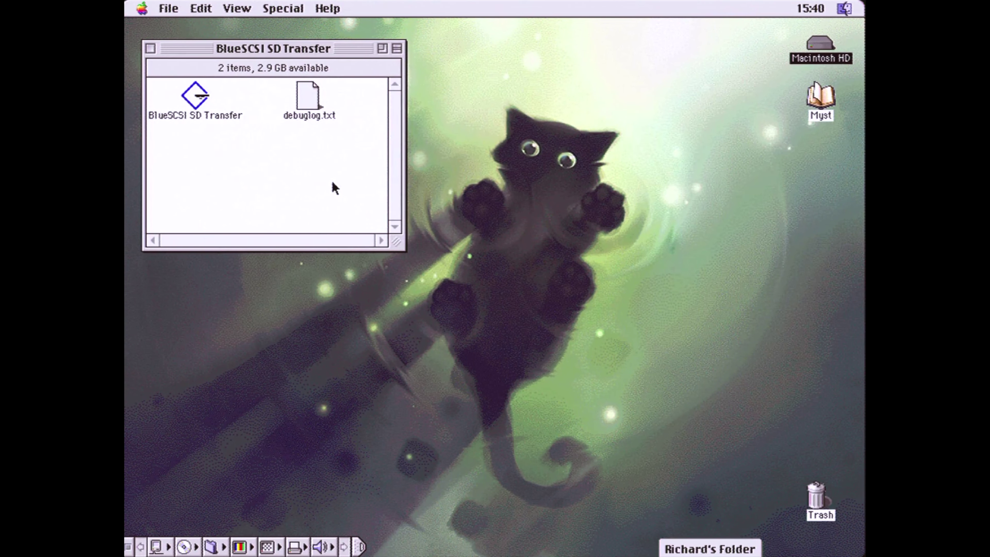
Step: Launch BlueSCSI SD Transfer and download Stokksnes_832x624_256.png from the SD card's shared folder
double_click(195, 97)
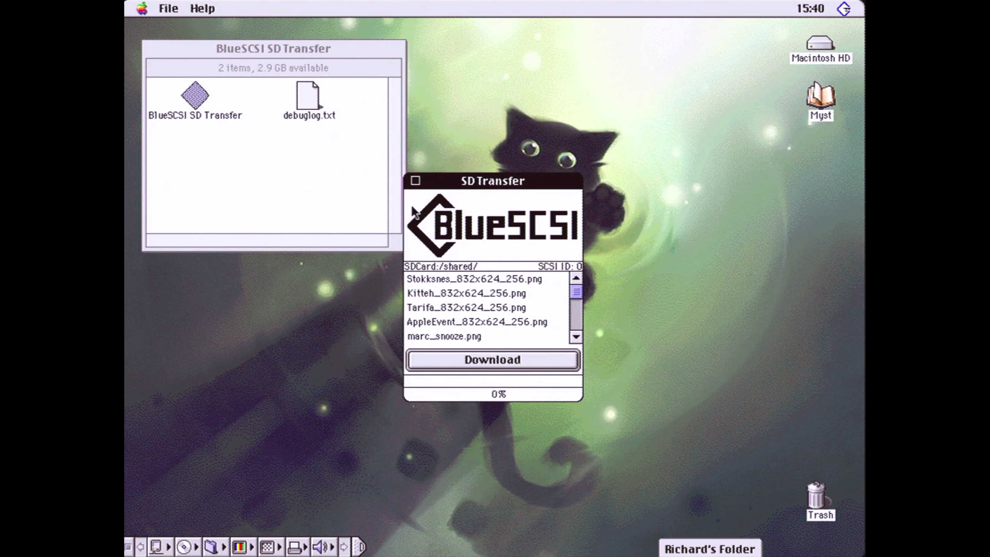
click(490, 279)
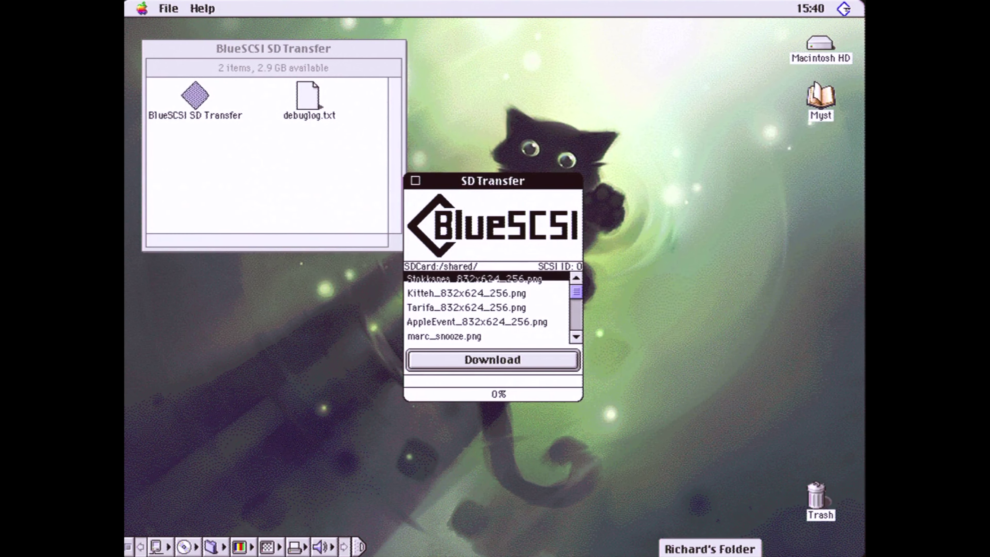
click(548, 366)
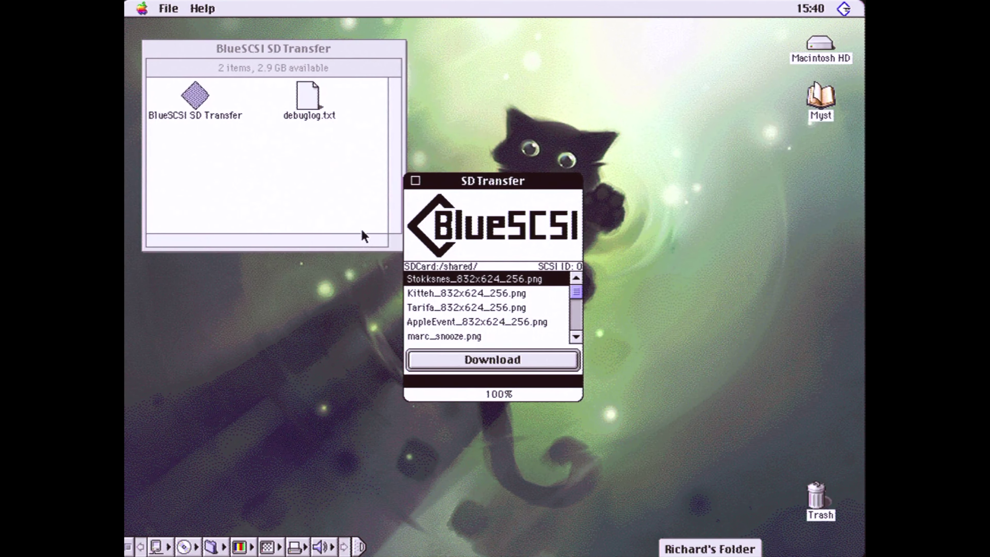
Step: Open the downloaded Stokksnes_832x624_256.png from the BlueSCSI SD Transfer folder to view it, and quit the picture viewer
click(361, 219)
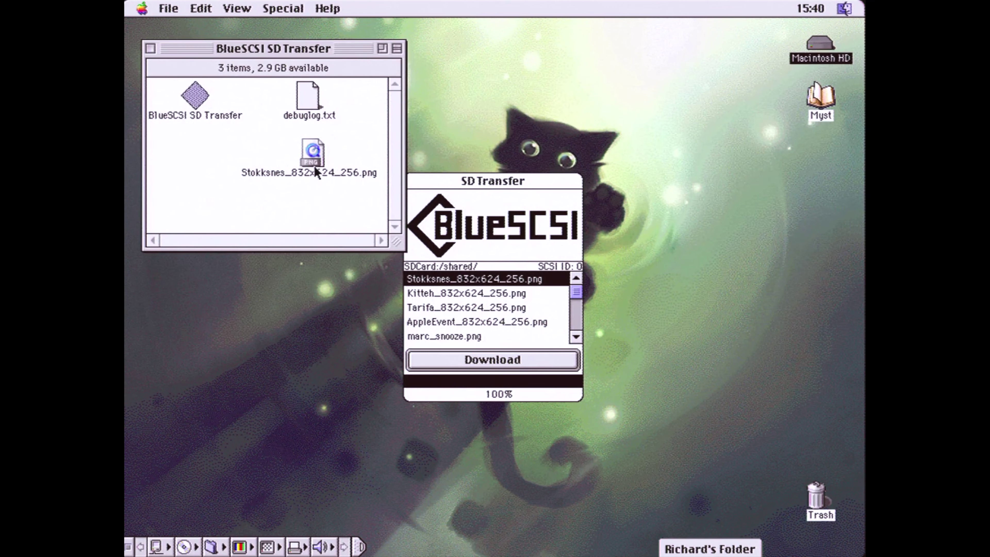
double_click(310, 156)
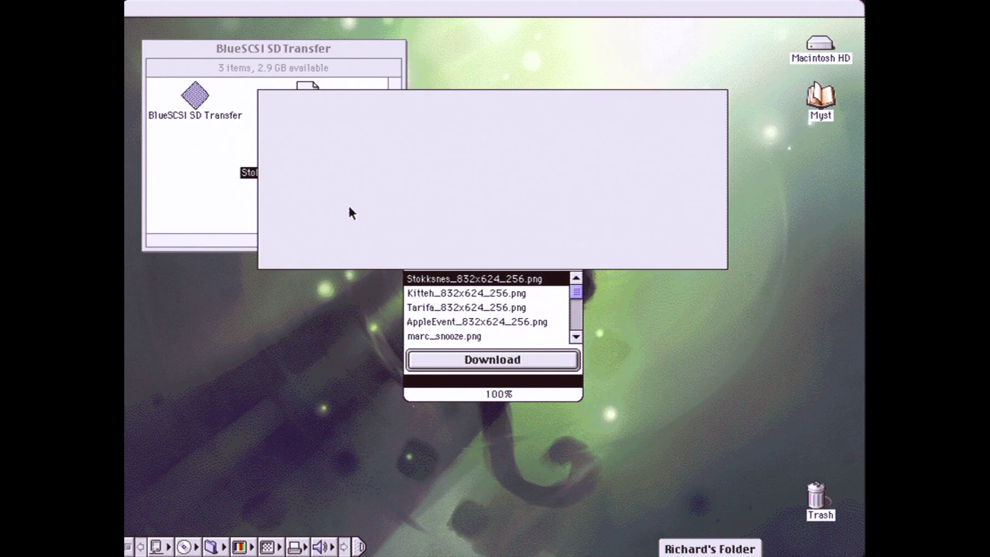
click(624, 242)
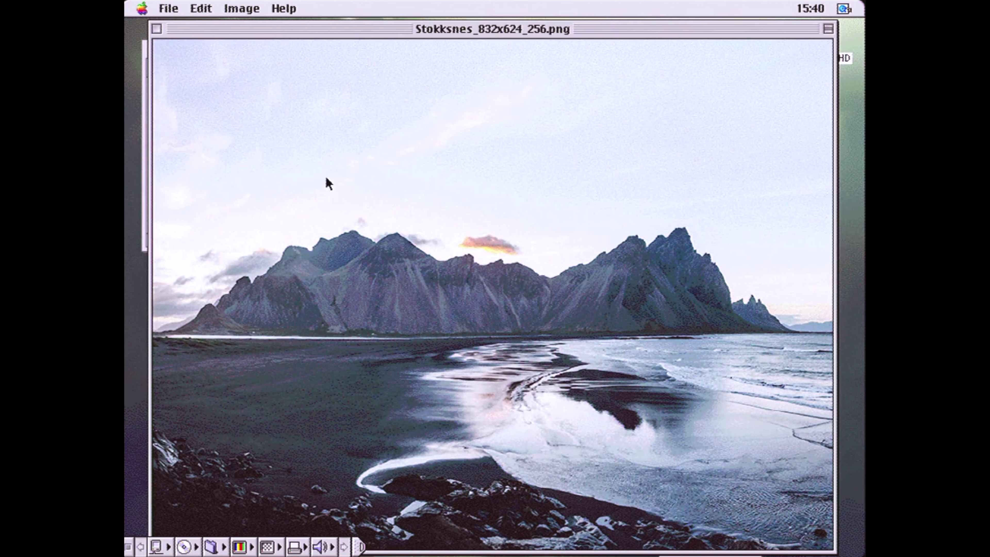
click(173, 10)
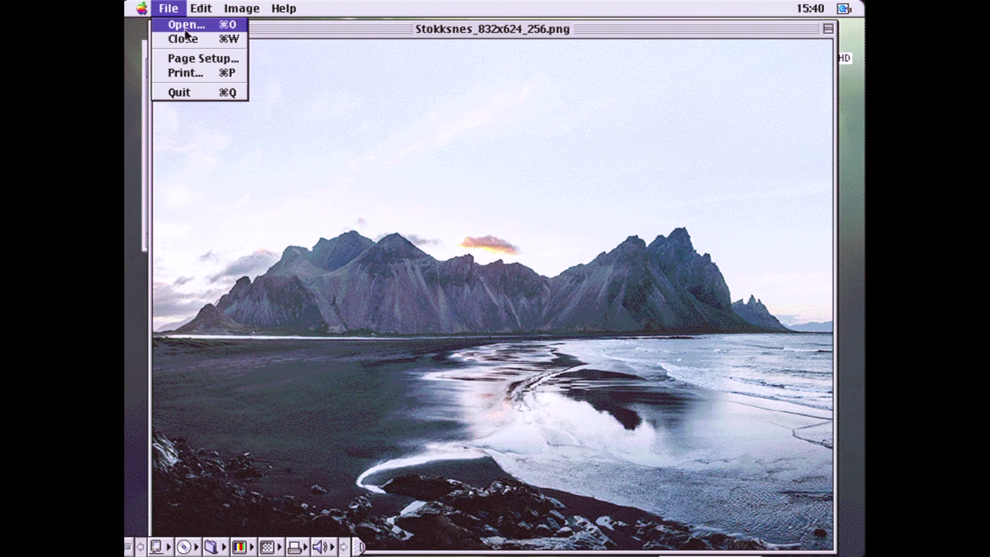
click(192, 92)
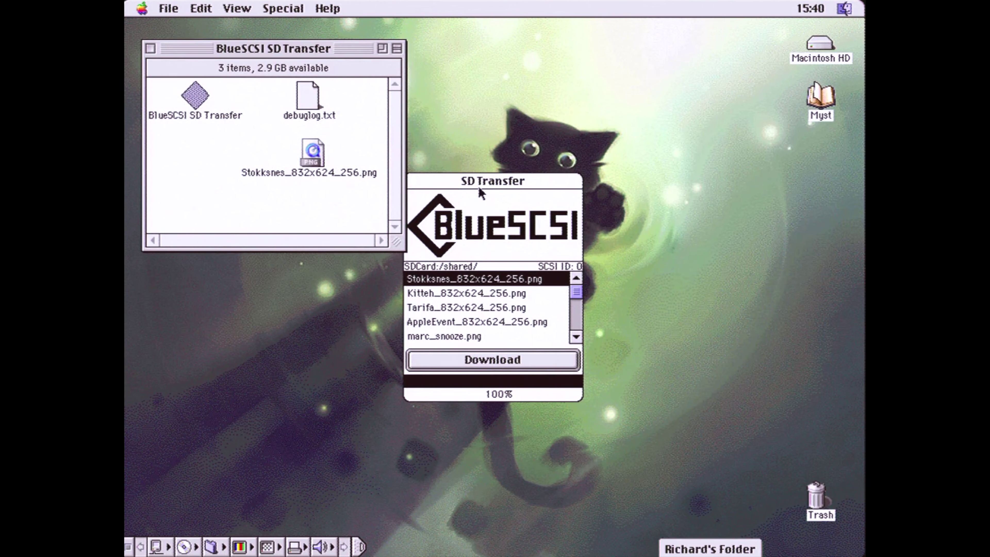
Step: Move the SD Transfer window over the folder window and upload Picture 8.png from Macintosh HD, agreeing to transfer it without its resource fork
drag(479, 186, 255, 203)
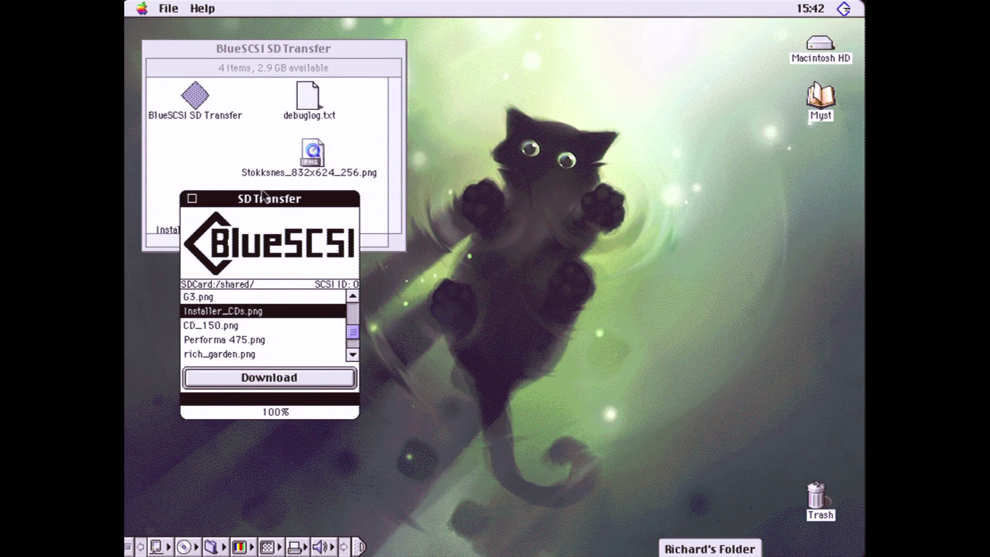
click(168, 8)
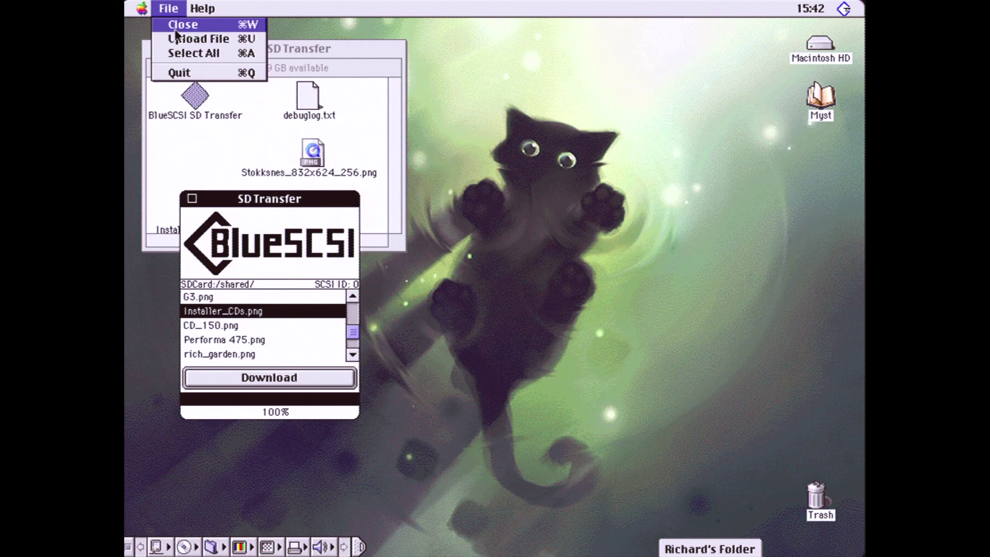
click(177, 39)
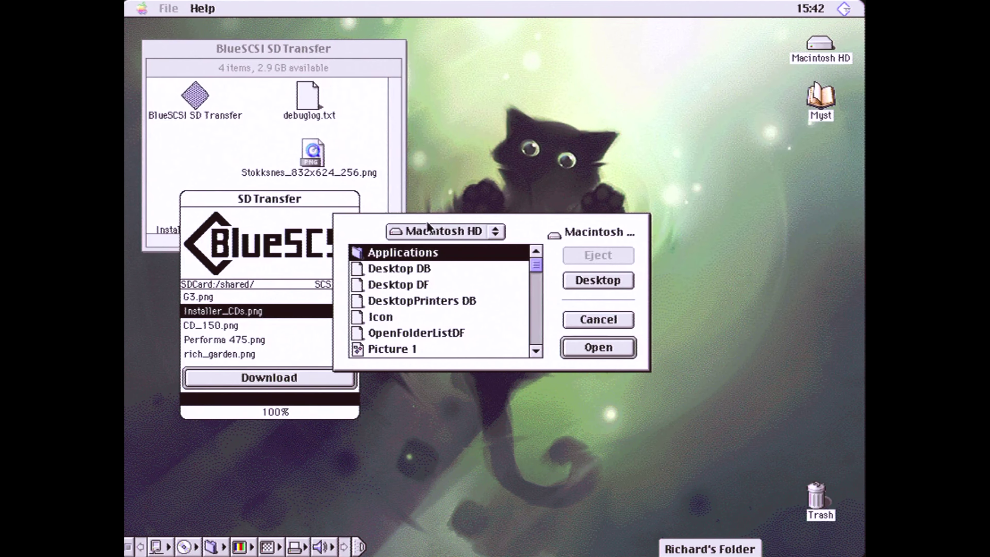
click(535, 351)
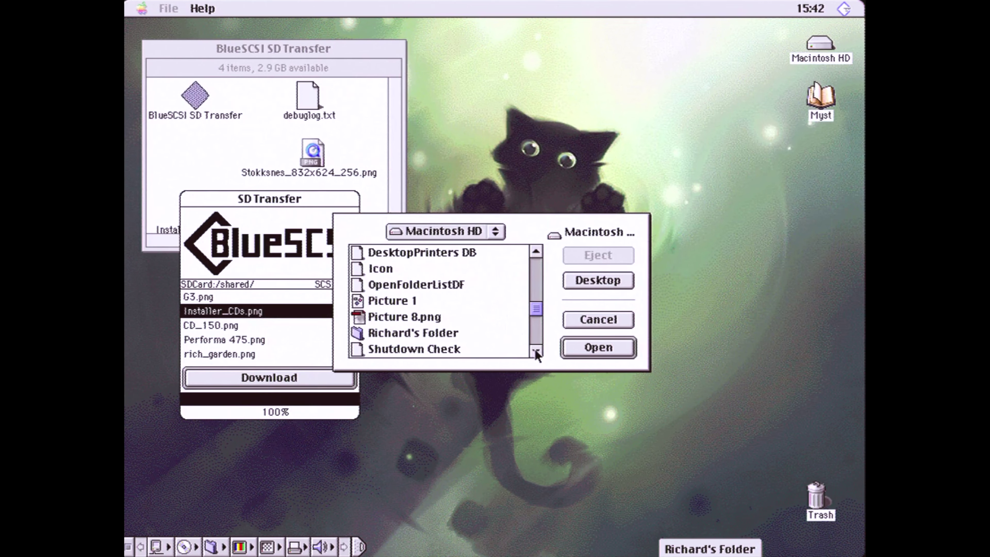
click(431, 321)
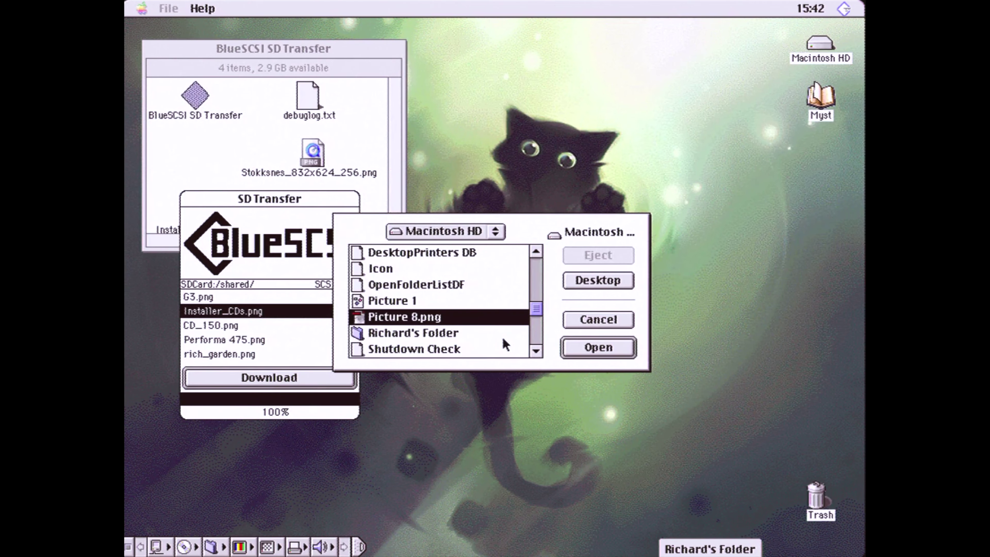
click(621, 348)
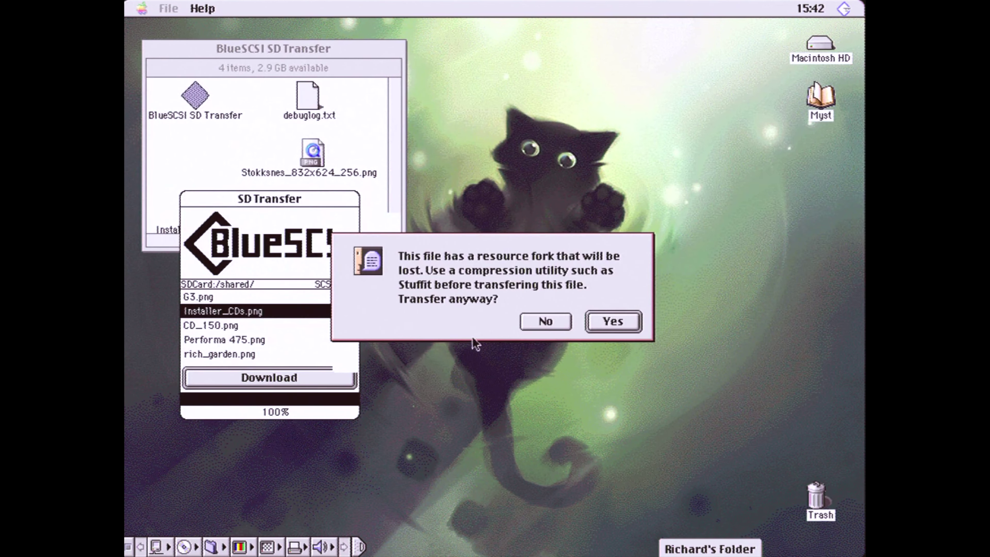
click(619, 321)
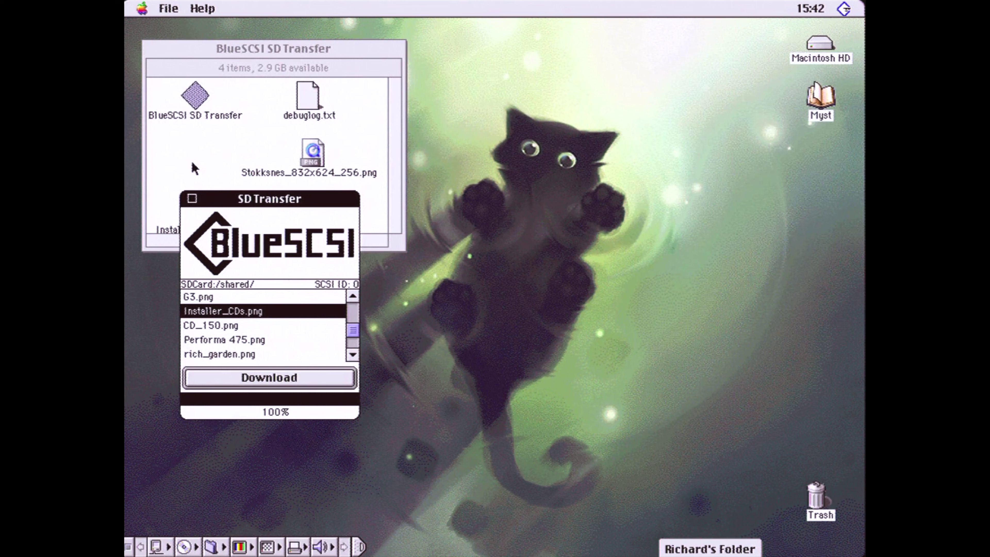
Step: Quit BlueSCSI SD Transfer and close its folder window
click(168, 9)
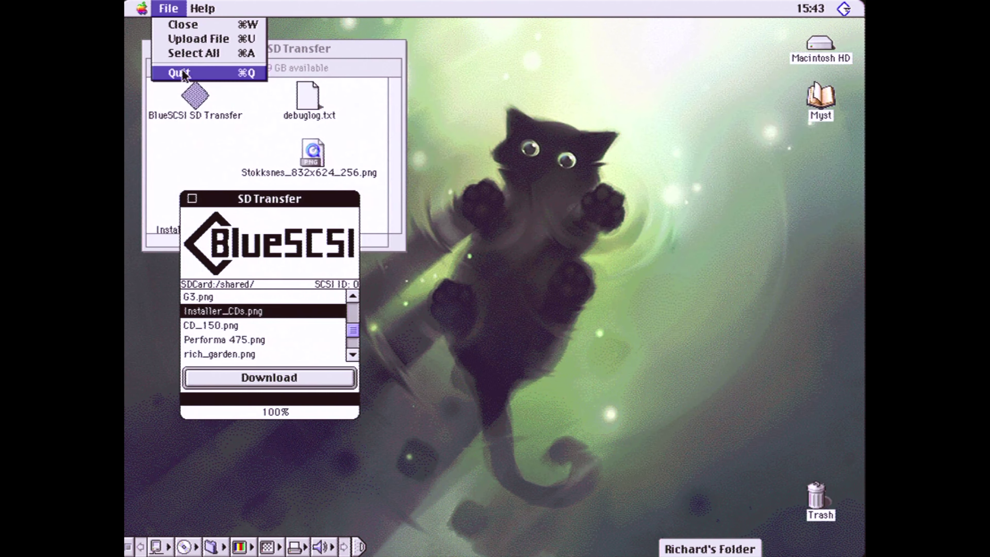
click(180, 73)
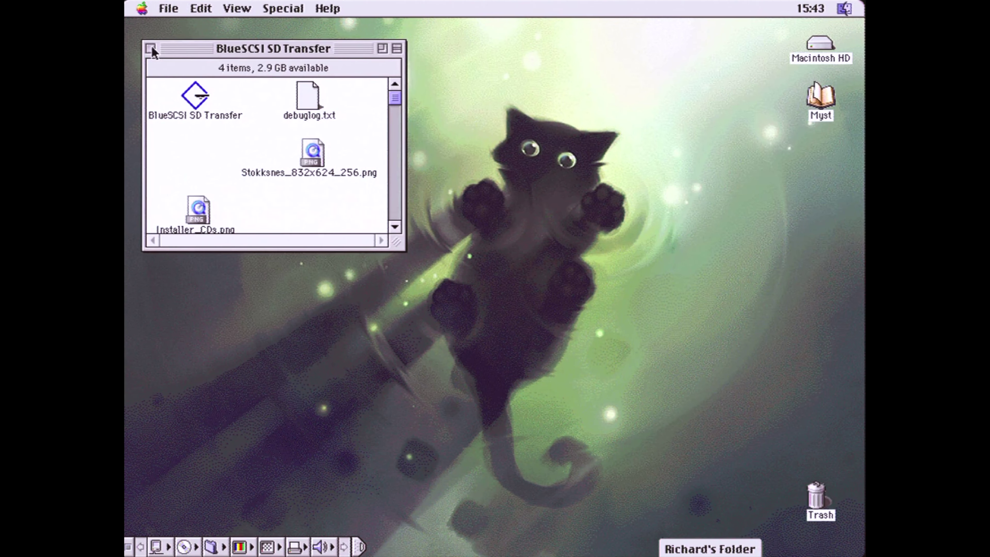
click(150, 48)
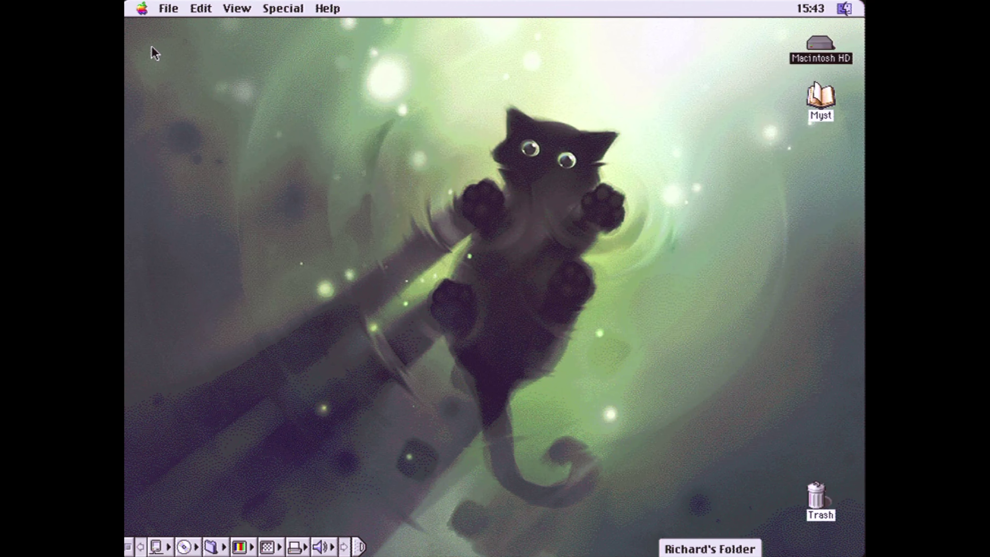